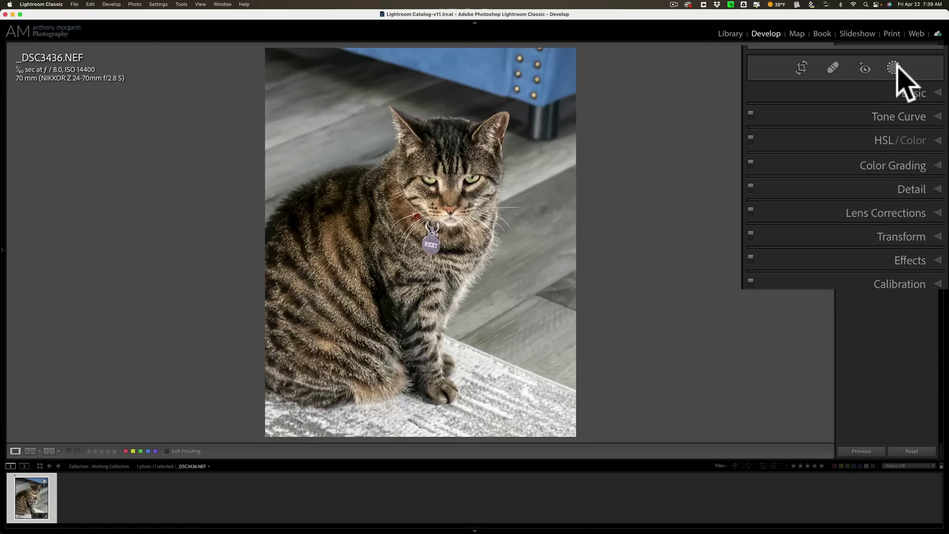
Mask the background around the cat by creating a Select Subject mask and inverting it.
{"action": "left_click", "coordinate": [911, 118]}
{"action": "left_click", "coordinate": [802, 117]}
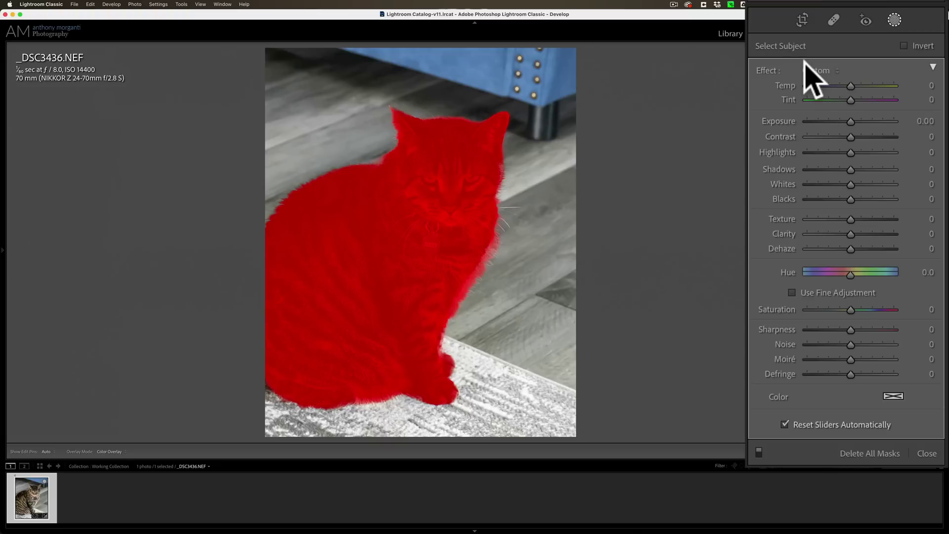
{"action": "left_click", "coordinate": [904, 46]}
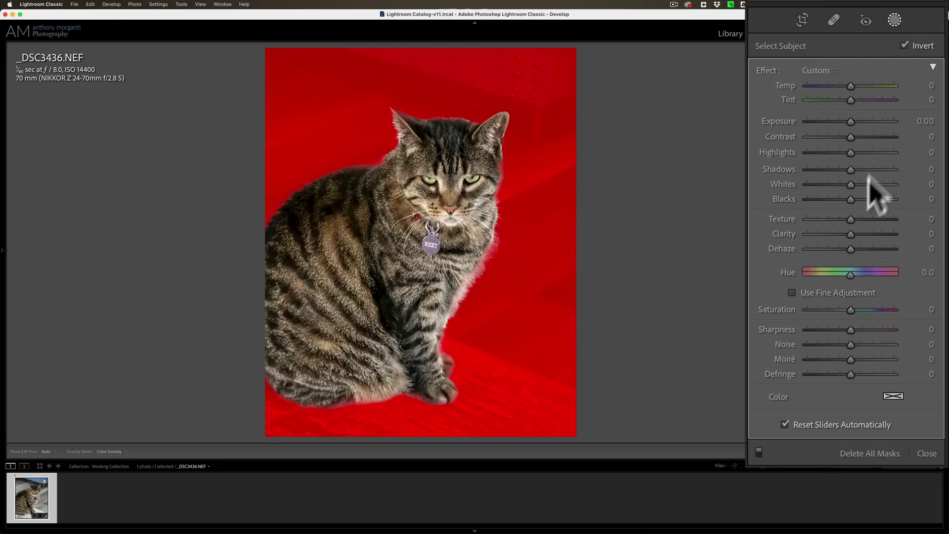
Try softening the masked background with Texture -88, Clarity -92 and Sharpness -57, and delete all masks.
{"action": "left_click_drag", "start_coordinate": [851, 232], "coordinate": [811, 219]}
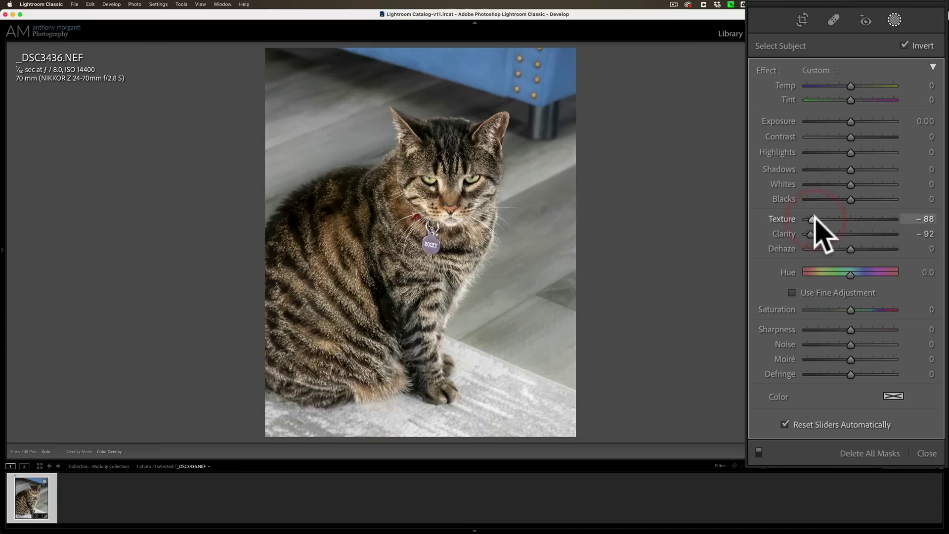
{"action": "left_click_drag", "start_coordinate": [850, 330], "coordinate": [826, 334]}
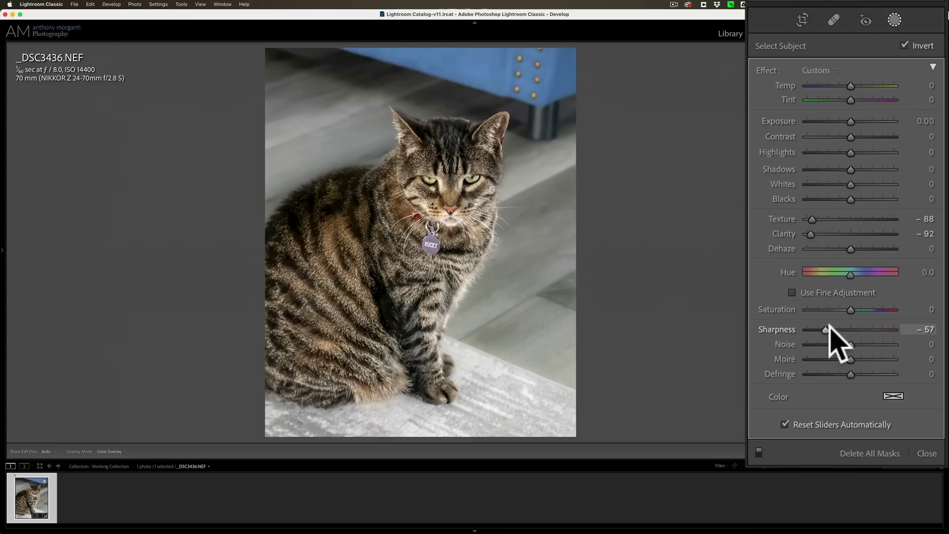
{"action": "left_click", "coordinate": [873, 452]}
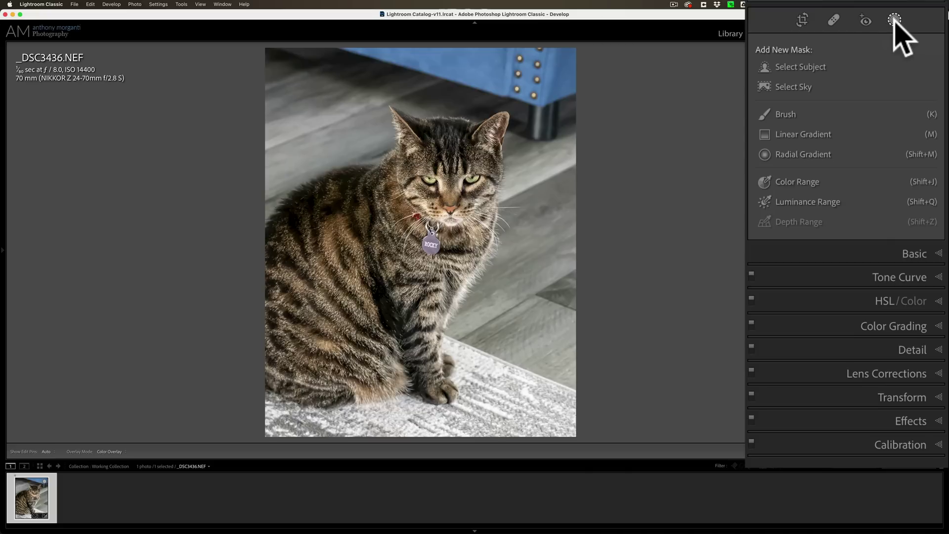
Review the photo's crop and Basic adjustments, and inspect the cat's face up close.
{"action": "left_click", "coordinate": [801, 20]}
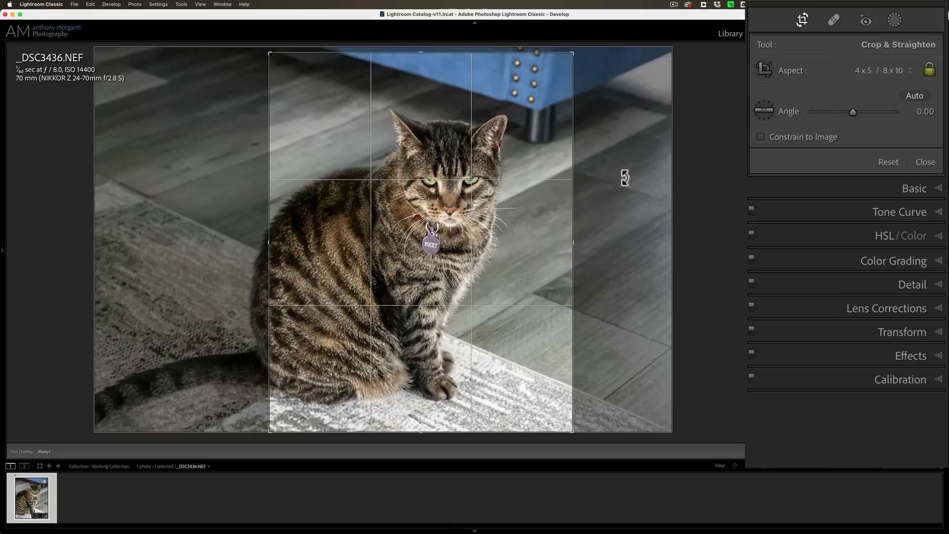
{"action": "left_click", "coordinate": [810, 22]}
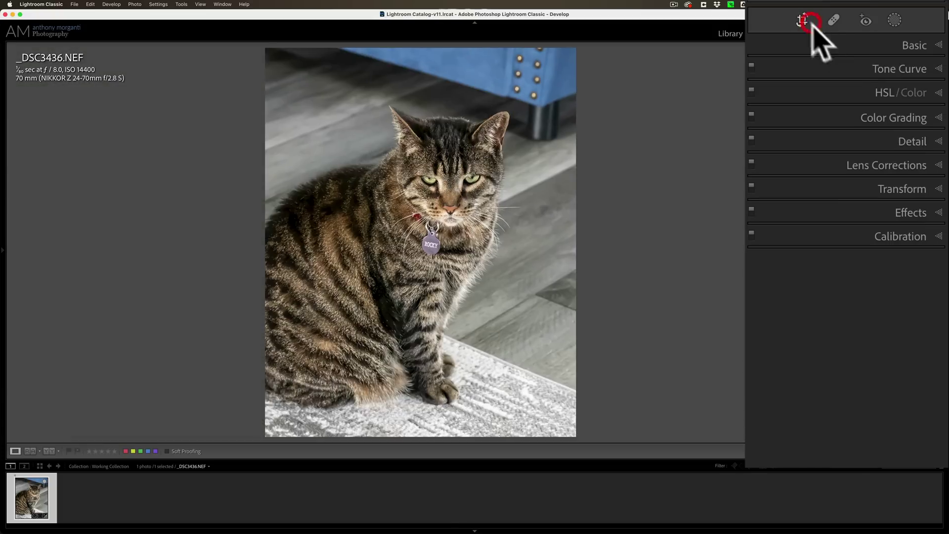
{"action": "left_click", "coordinate": [925, 46]}
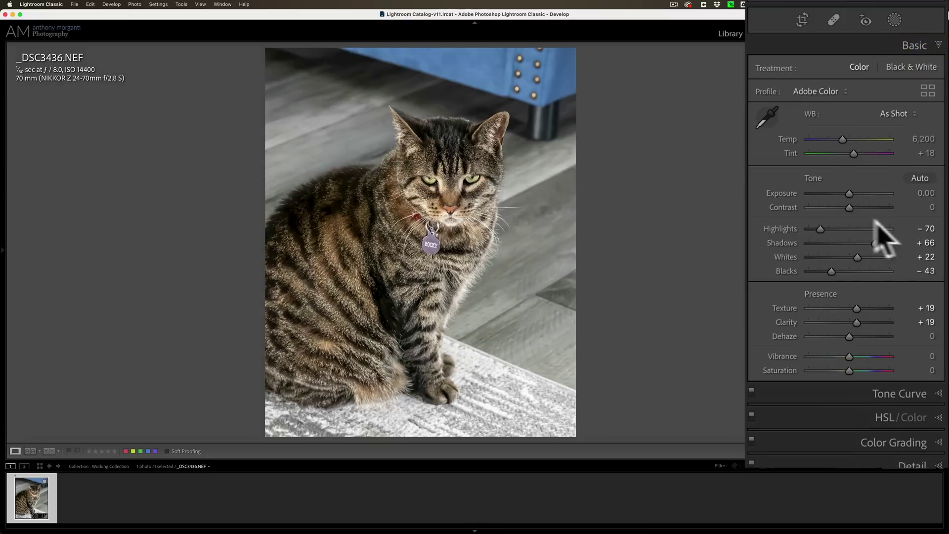
{"action": "left_click", "coordinate": [905, 45]}
{"action": "left_click", "coordinate": [452, 187]}
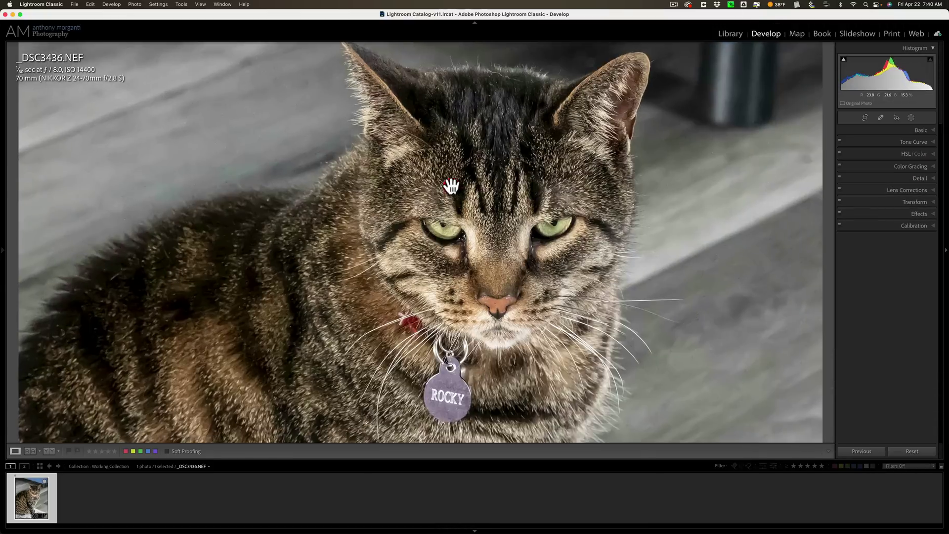
{"action": "left_click", "coordinate": [452, 184]}
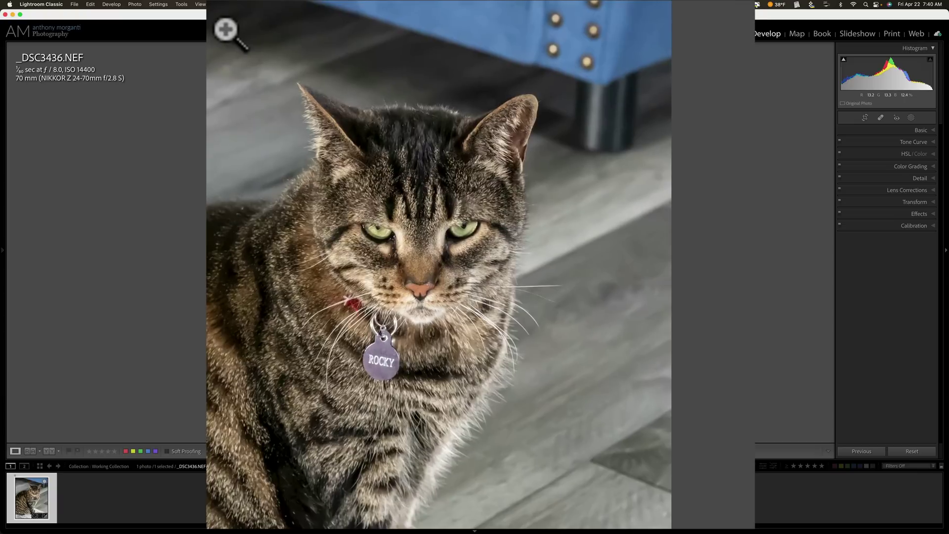
Switch to Adobe Photoshop 2022 by sending the cat photo there for editing.
{"action": "right_click", "coordinate": [225, 29]}
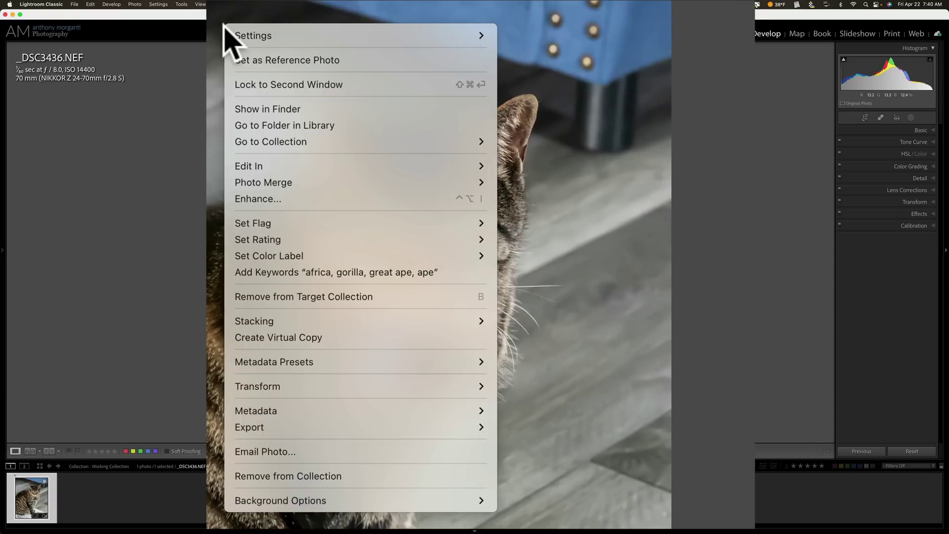
{"action": "mouse_move", "coordinate": [339, 163]}
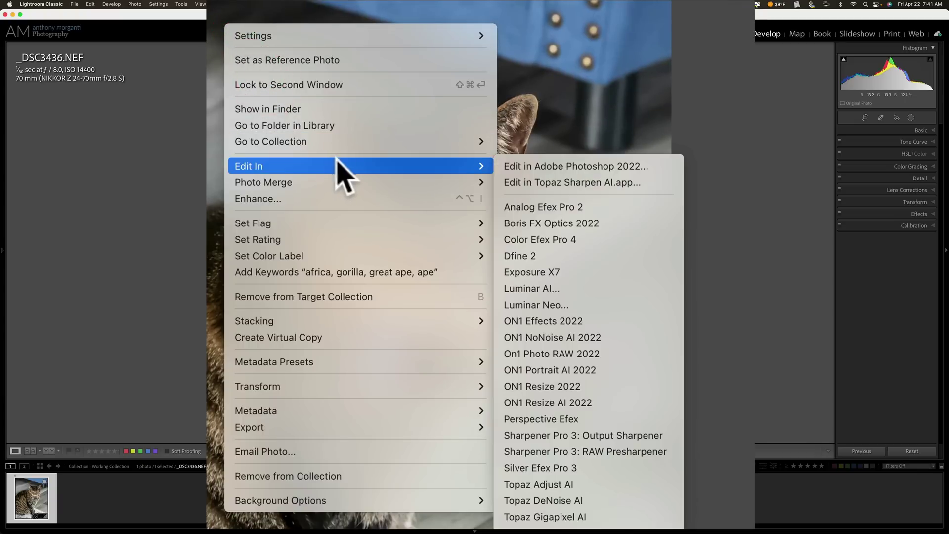
{"action": "left_click", "coordinate": [553, 167]}
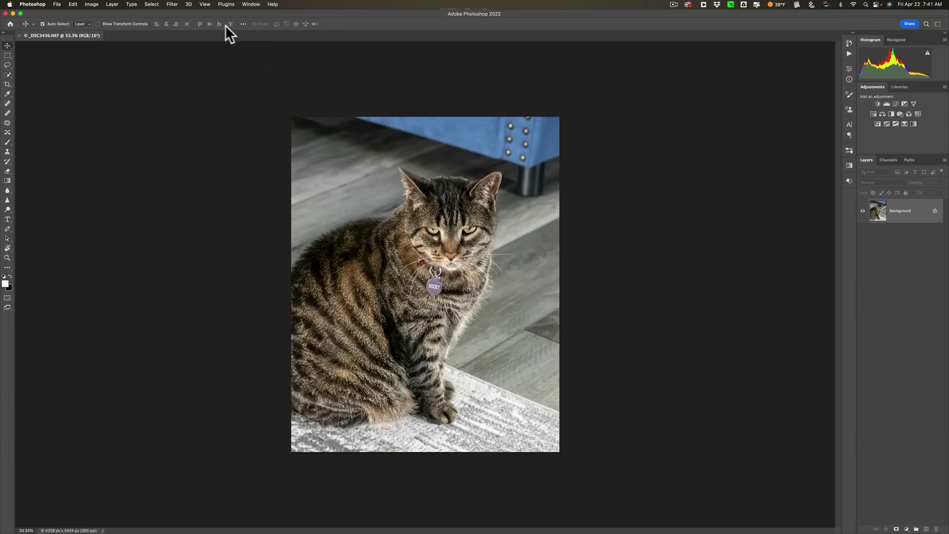
Unlock the Background layer and open the Neural Filters for it.
{"action": "left_click", "coordinate": [132, 9]}
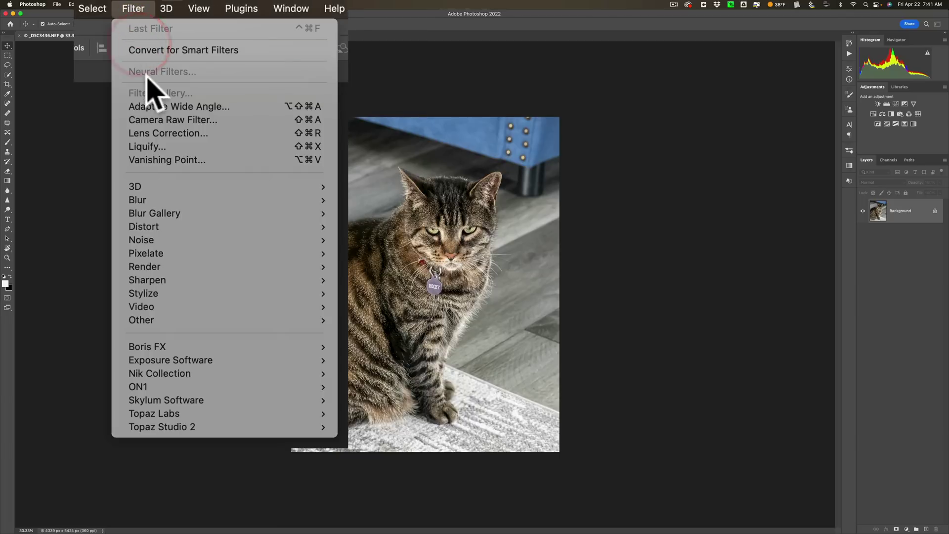
{"action": "left_click", "coordinate": [361, 23]}
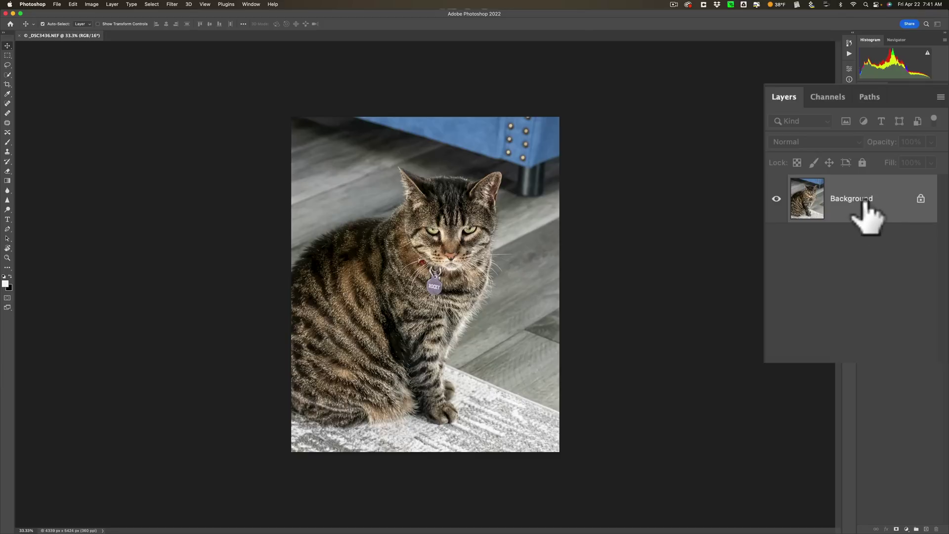
{"action": "left_click", "coordinate": [921, 199]}
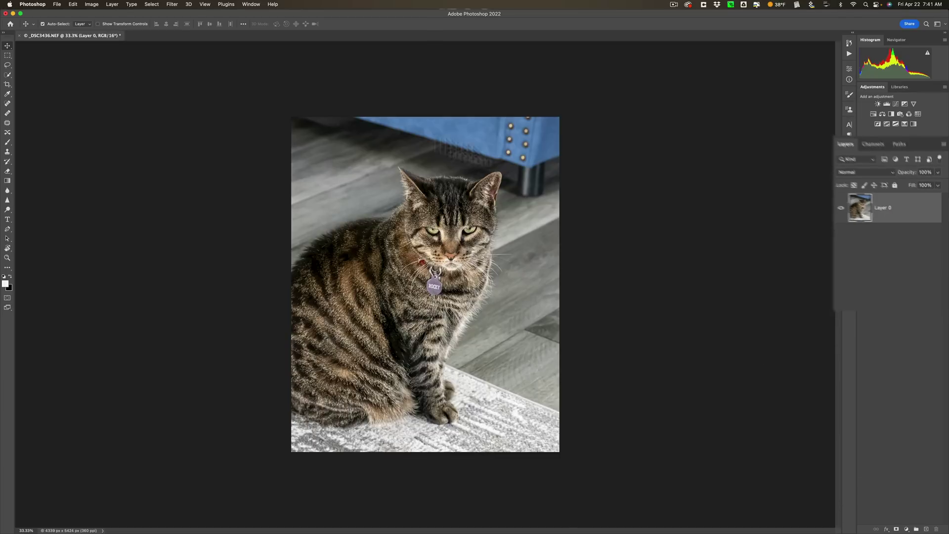
{"action": "left_click", "coordinate": [158, 6]}
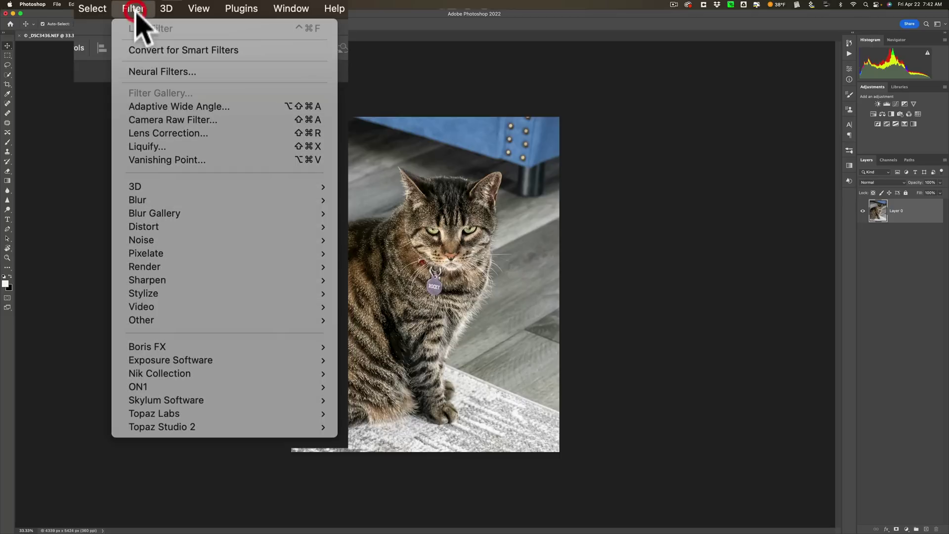
{"action": "left_click", "coordinate": [144, 72]}
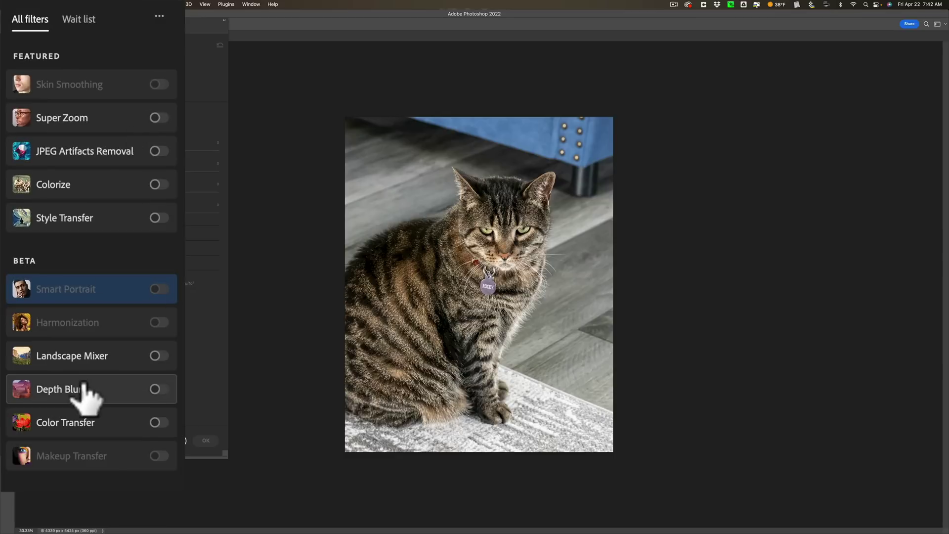
Enable the Depth Blur neural filter with a blur strength of 100 and Focus subject turned on.
{"action": "left_click", "coordinate": [83, 233]}
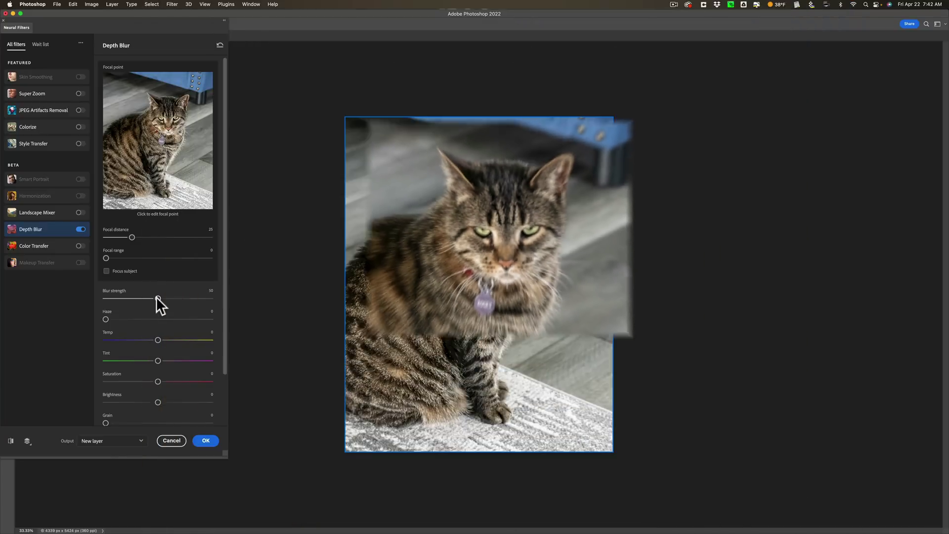
{"action": "left_click_drag", "start_coordinate": [156, 298], "coordinate": [212, 298]}
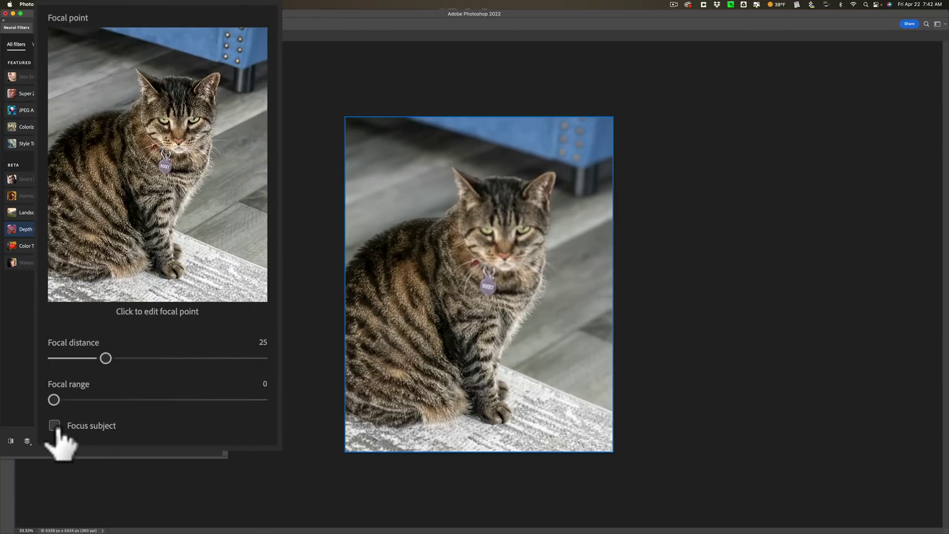
{"action": "left_click", "coordinate": [106, 272]}
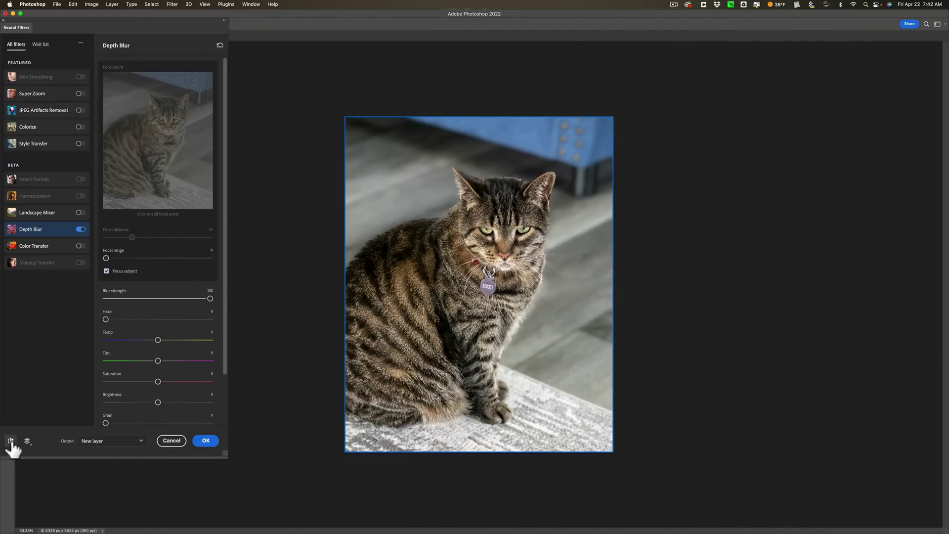
Compare the photo before and after the Depth Blur by toggling the original preview.
{"action": "left_click", "coordinate": [10, 441]}
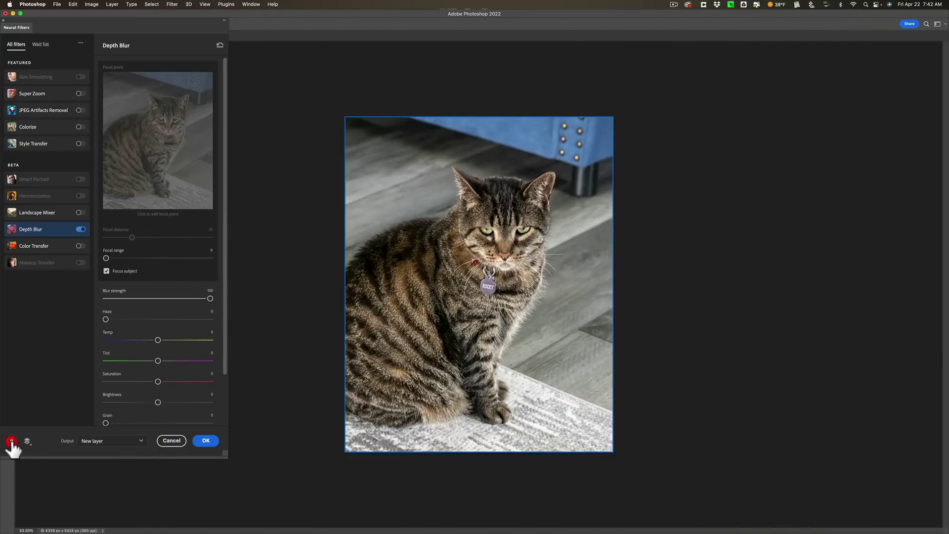
{"action": "left_click", "coordinate": [11, 441]}
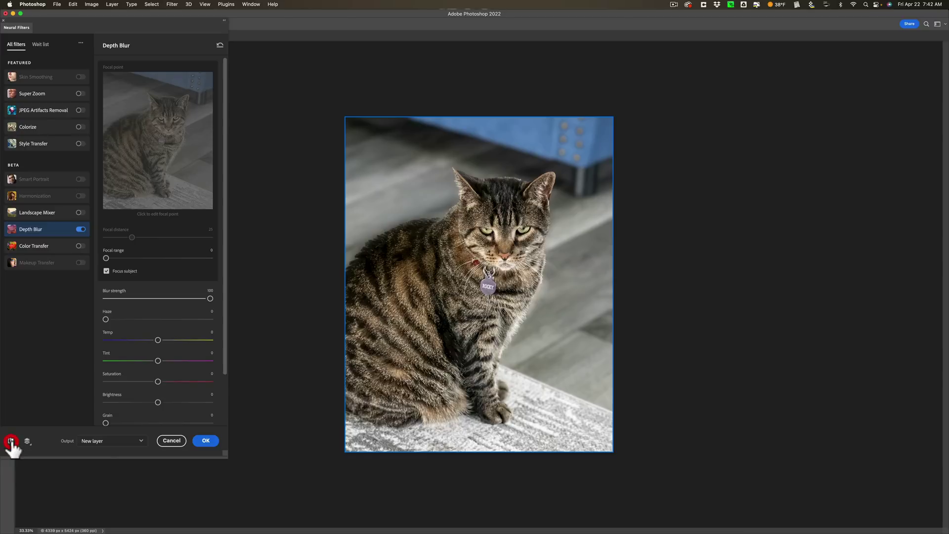
{"action": "left_click", "coordinate": [11, 441]}
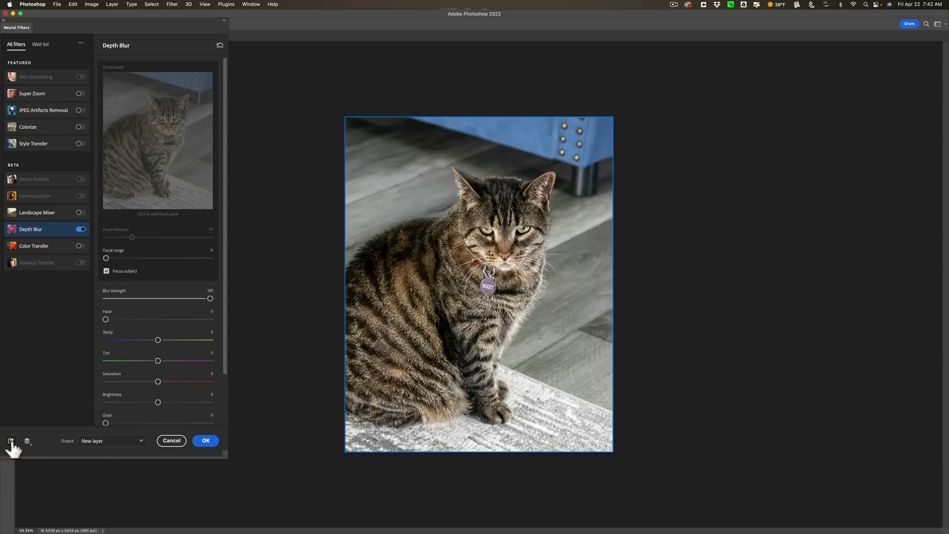
{"action": "left_click", "coordinate": [11, 441]}
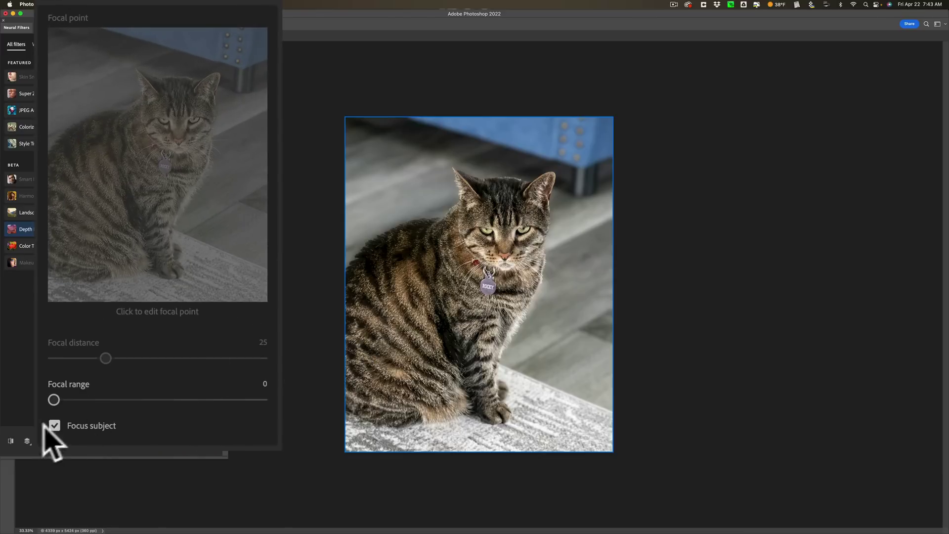
Turn off Focus subject and set the Depth Blur focal point on the cat's eye.
{"action": "left_click", "coordinate": [54, 426]}
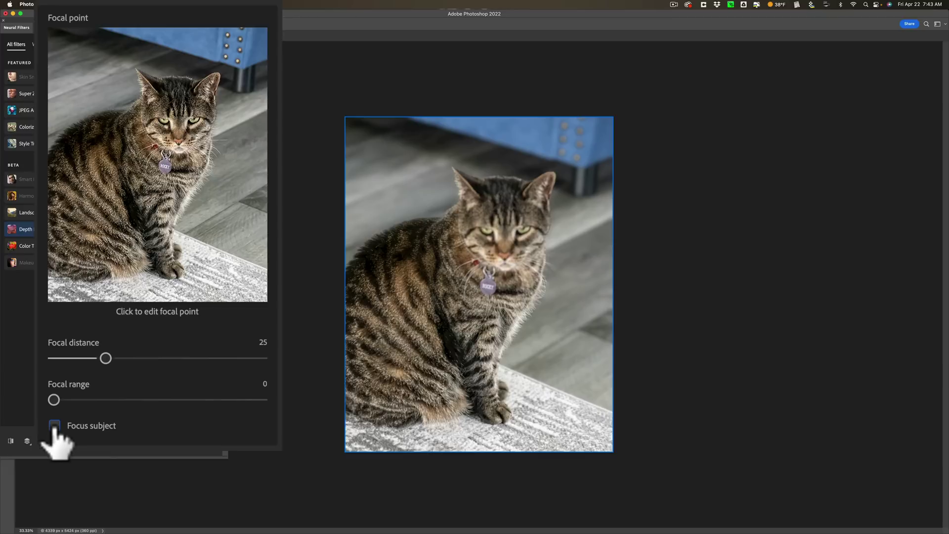
{"action": "left_click", "coordinate": [165, 121]}
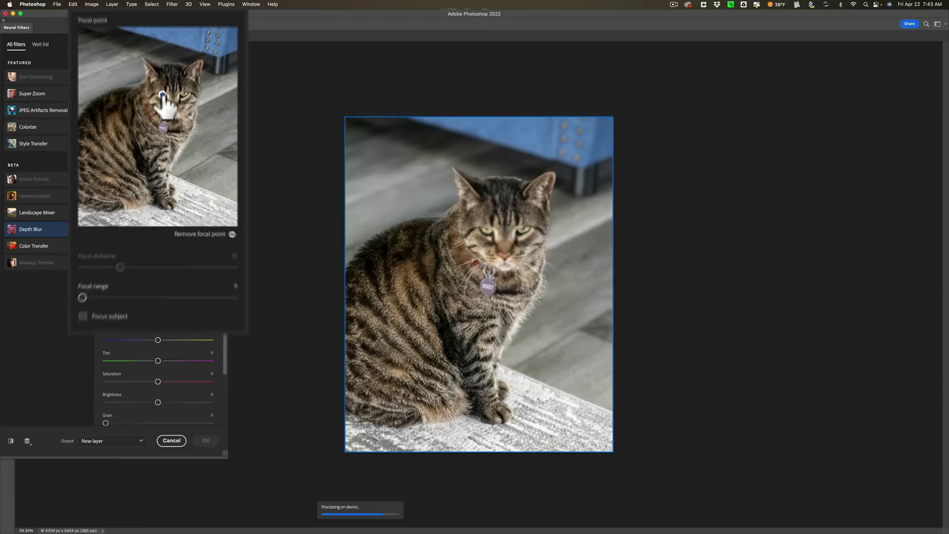
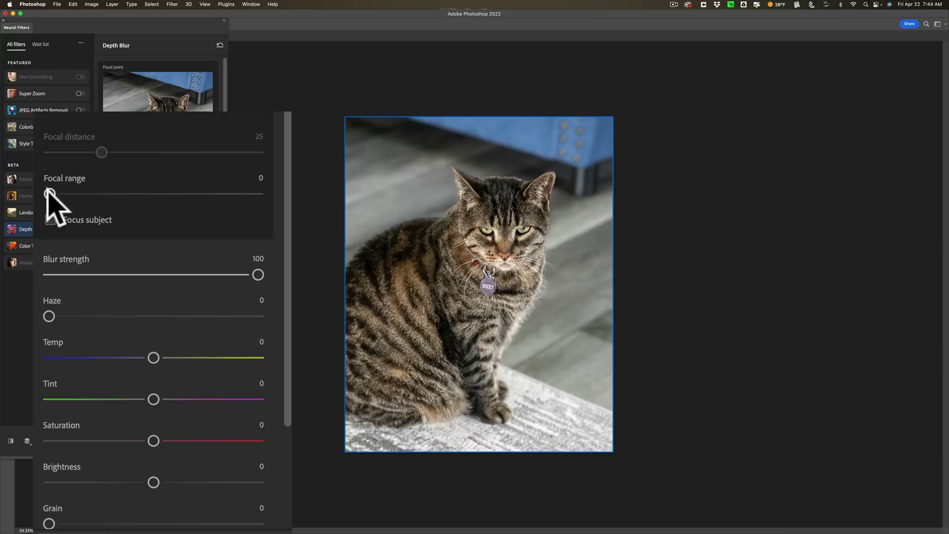
Try raising the Depth Blur focal range to 100, compare with the original, and return the range to 0.
{"action": "left_click_drag", "start_coordinate": [49, 193], "coordinate": [54, 194]}
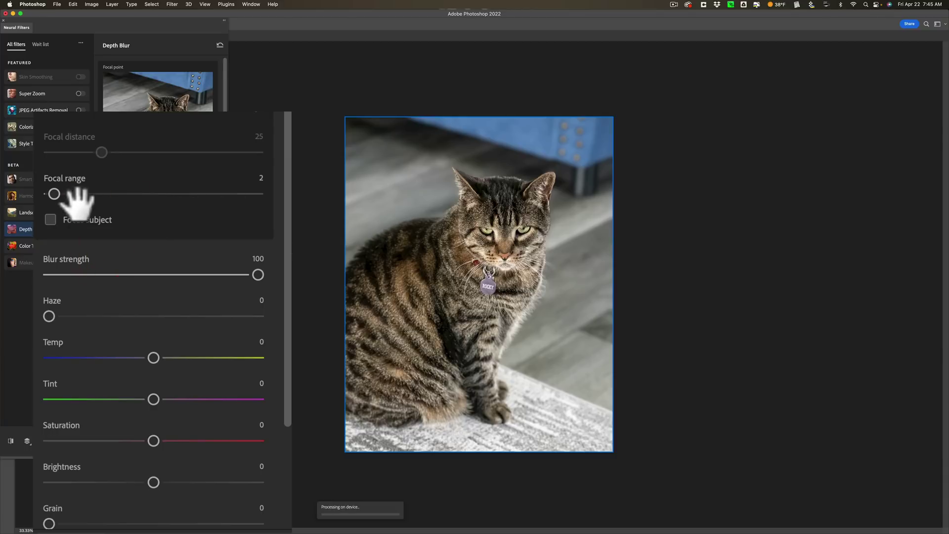
{"action": "left_click_drag", "start_coordinate": [55, 194], "coordinate": [232, 194]}
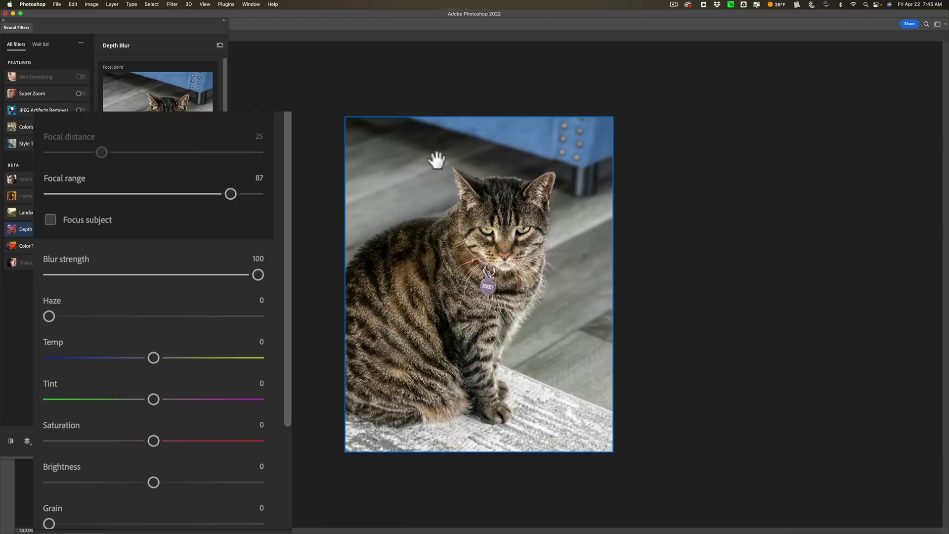
{"action": "left_click_drag", "start_coordinate": [230, 194], "coordinate": [270, 194]}
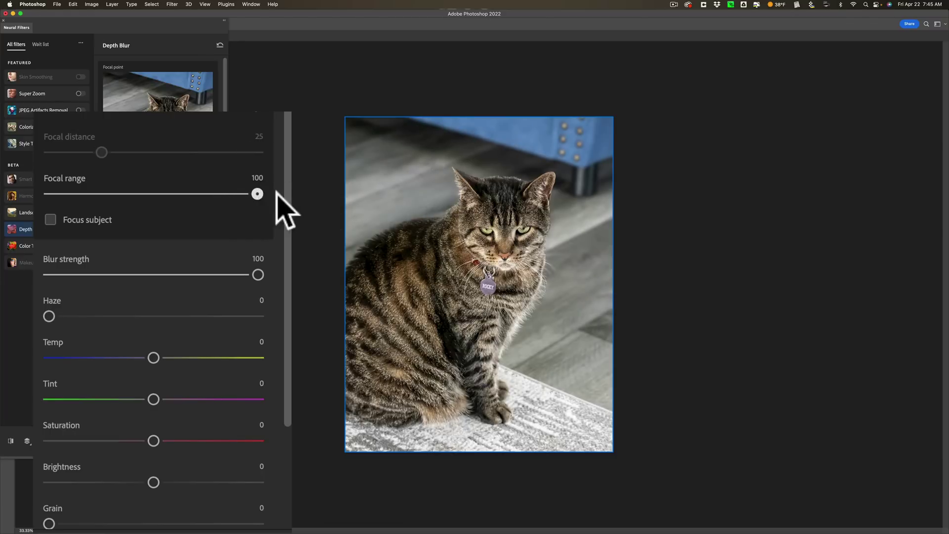
{"action": "left_click", "coordinate": [11, 442]}
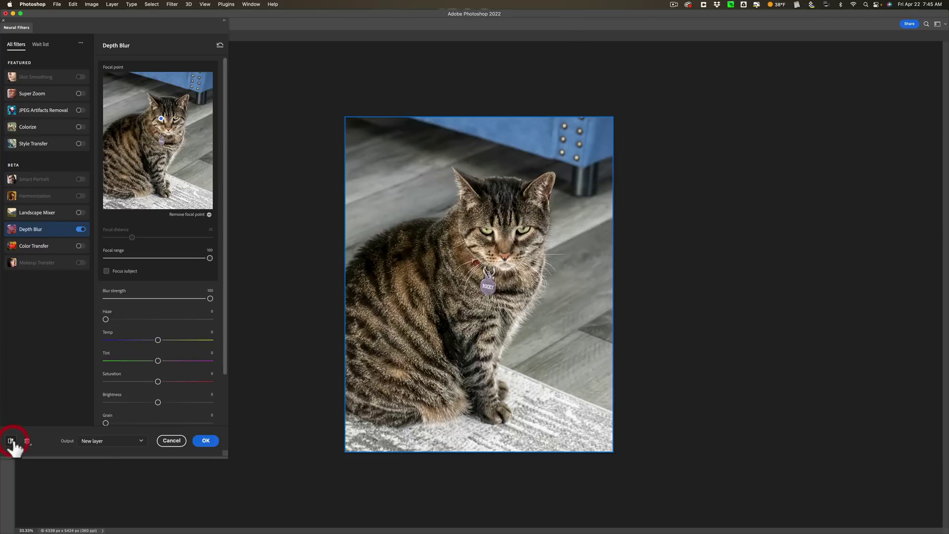
{"action": "left_click", "coordinate": [11, 442]}
{"action": "left_click_drag", "start_coordinate": [210, 258], "coordinate": [105, 258]}
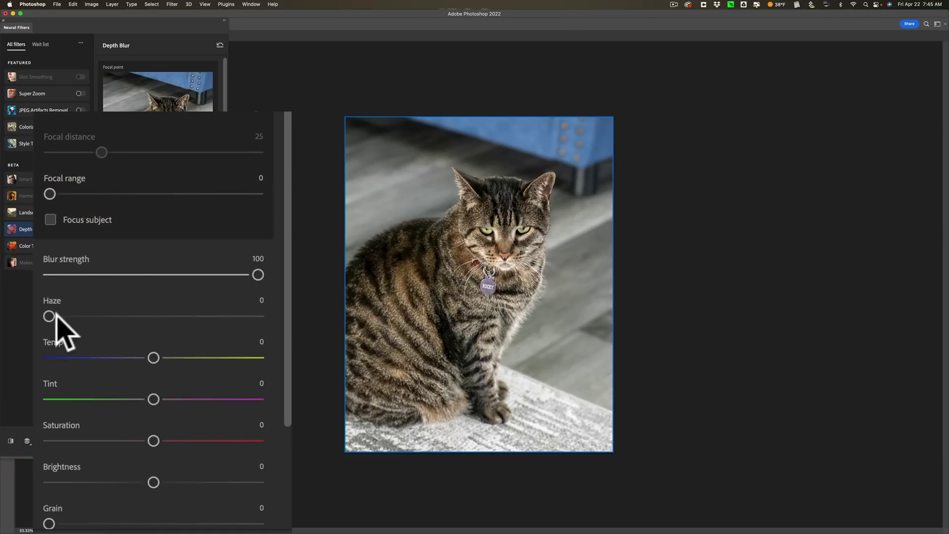
Try a Depth Blur haze of 90 and return the haze to 0.
{"action": "left_click_drag", "start_coordinate": [49, 316], "coordinate": [238, 317]}
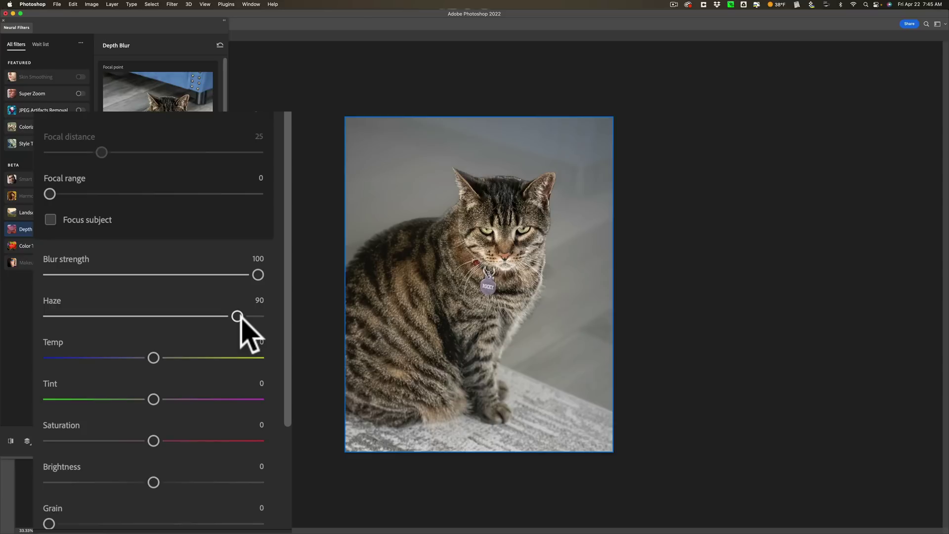
{"action": "left_click_drag", "start_coordinate": [238, 317], "coordinate": [48, 316]}
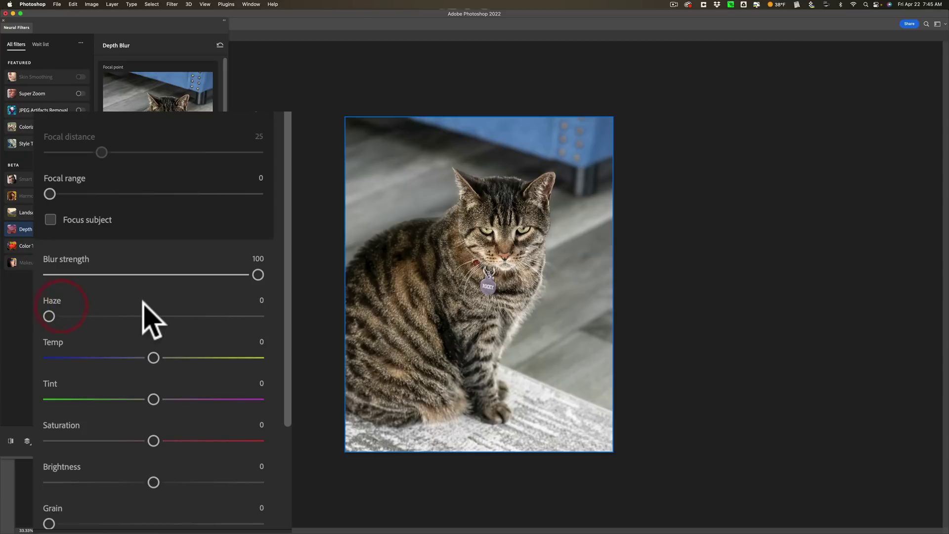
Try a Depth Blur temperature of +50 and a brightness of +50, returning each to 0.
{"action": "left_click_drag", "start_coordinate": [154, 358], "coordinate": [272, 355]}
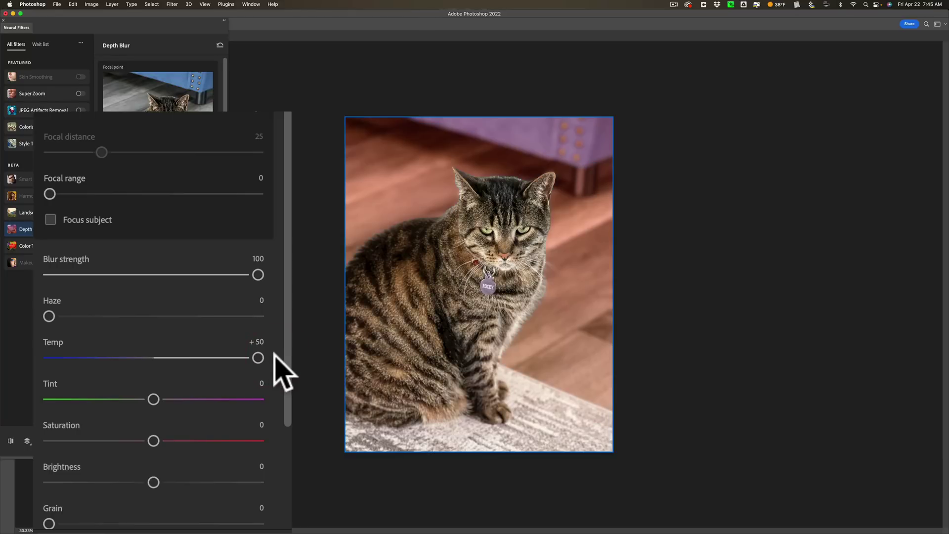
{"action": "left_click_drag", "start_coordinate": [257, 358], "coordinate": [154, 359]}
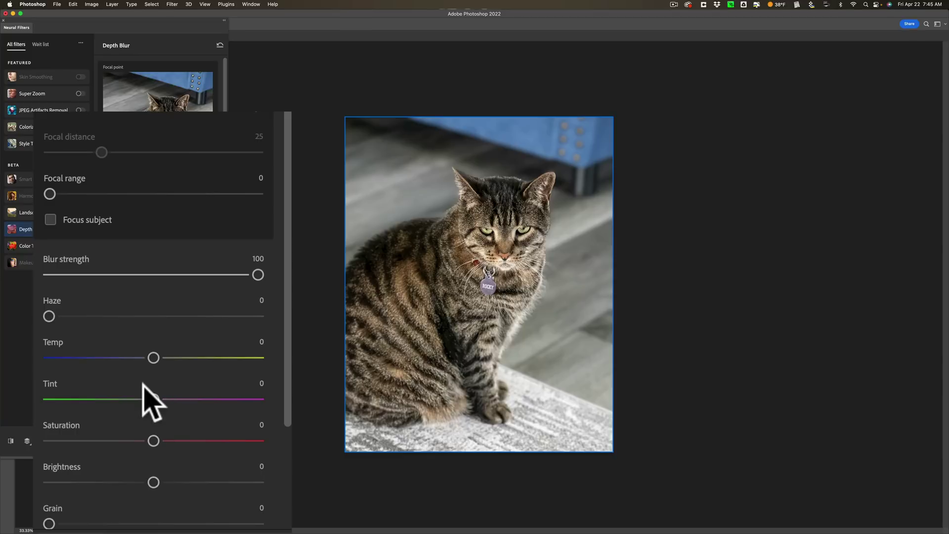
{"action": "left_click_drag", "start_coordinate": [153, 482], "coordinate": [266, 483]}
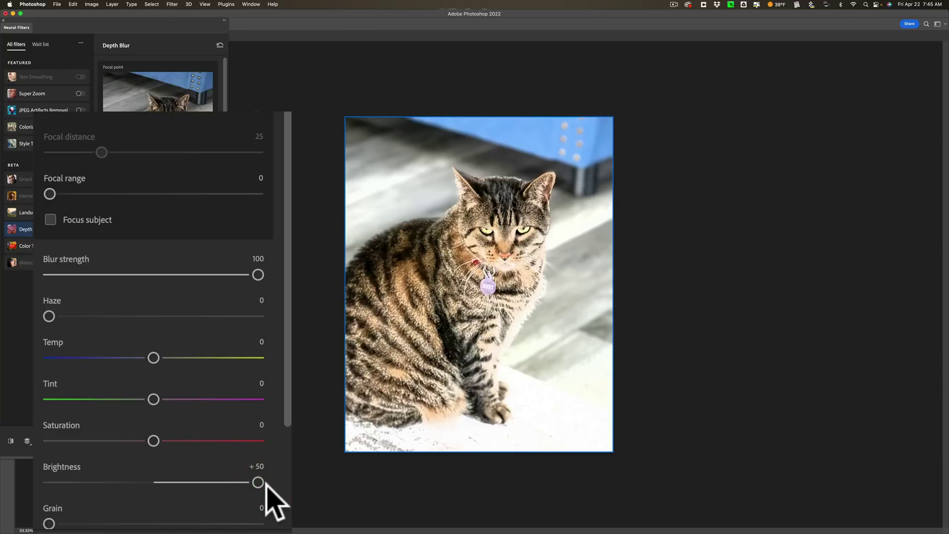
{"action": "left_click_drag", "start_coordinate": [255, 483], "coordinate": [153, 481]}
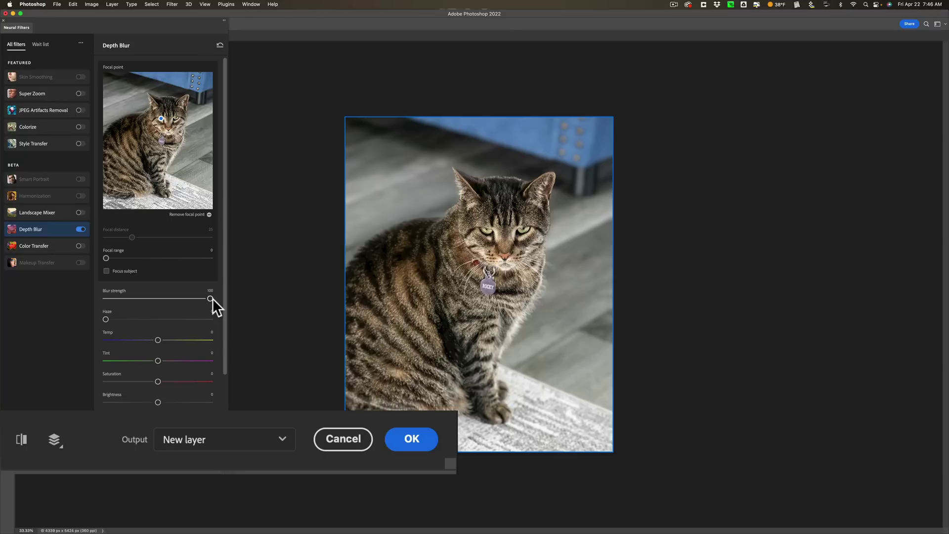
Apply the Depth Blur to a new layer and compare it with the original by toggling the new layer's visibility.
{"action": "left_click", "coordinate": [411, 440]}
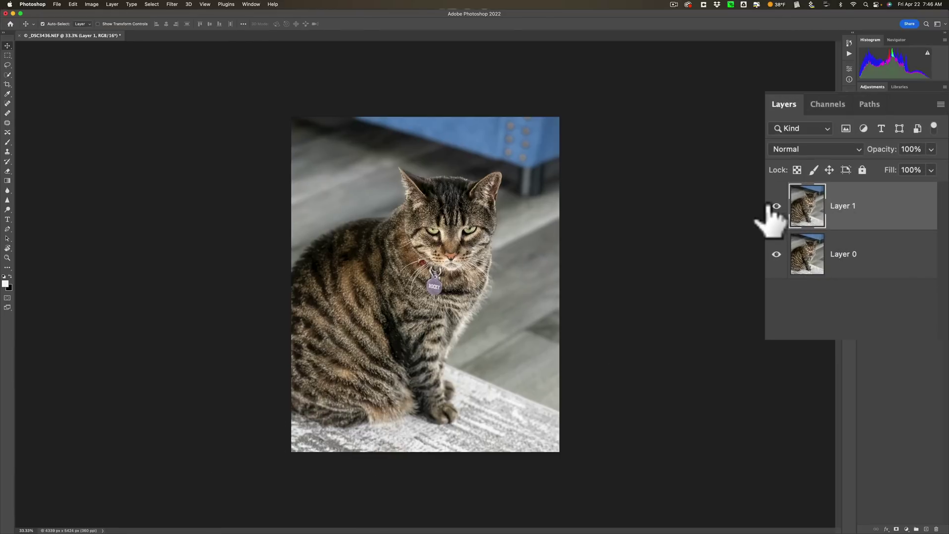
{"action": "left_click", "coordinate": [777, 206]}
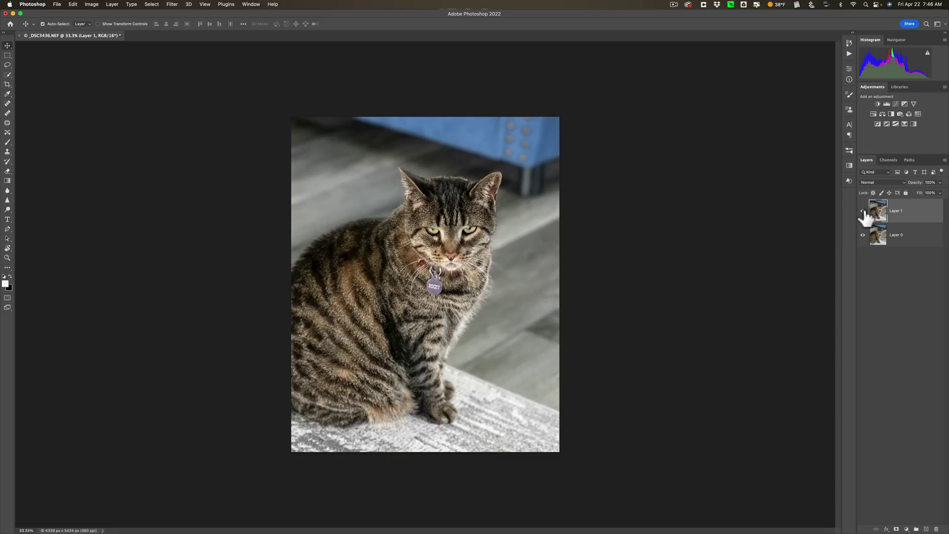
Try a second Depth Blur on the blurred layer, focused on the cat's eye at blur strength 100, output to a new layer.
{"action": "left_click", "coordinate": [171, 4]}
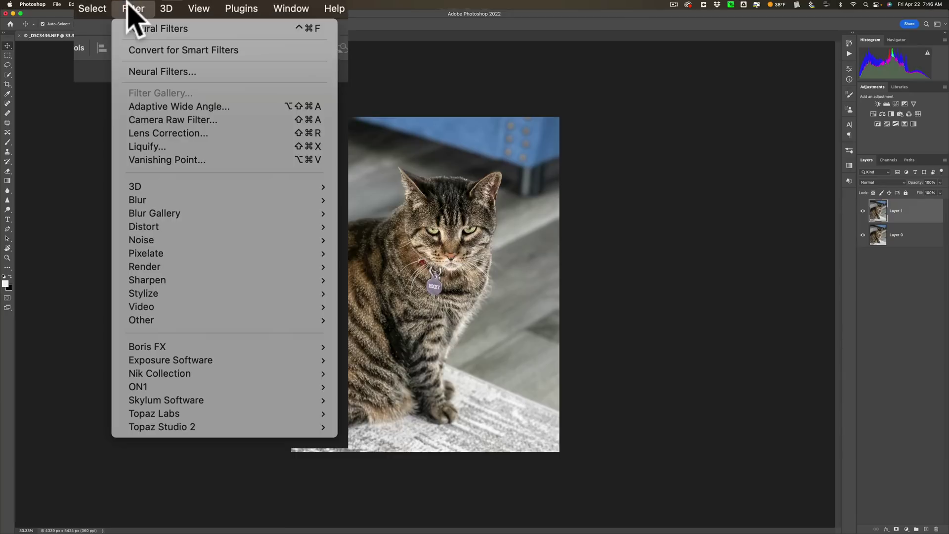
{"action": "left_click", "coordinate": [172, 38]}
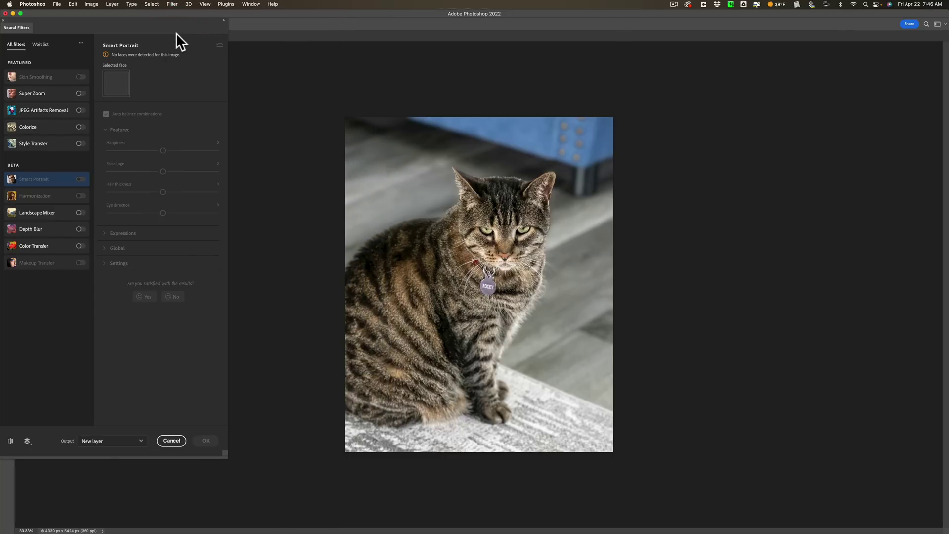
{"action": "left_click", "coordinate": [80, 230]}
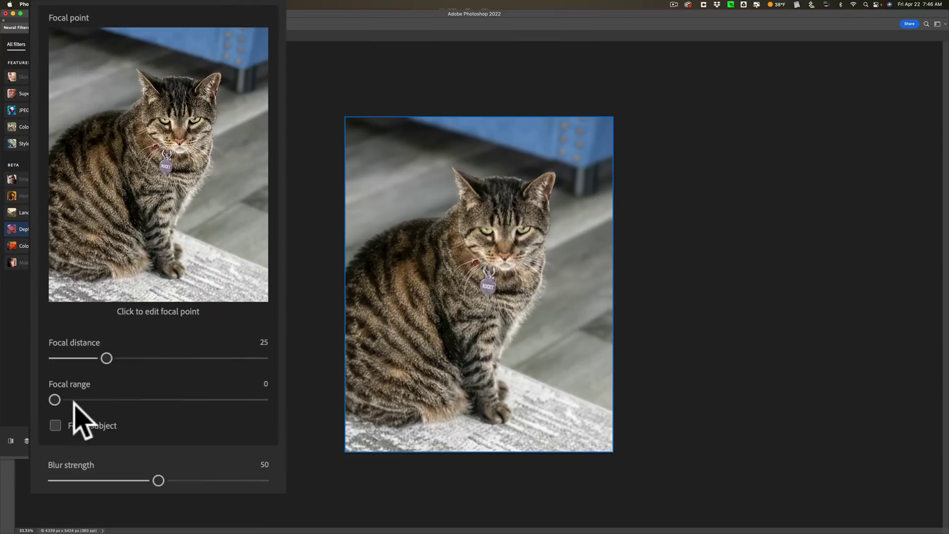
{"action": "left_click", "coordinate": [167, 121]}
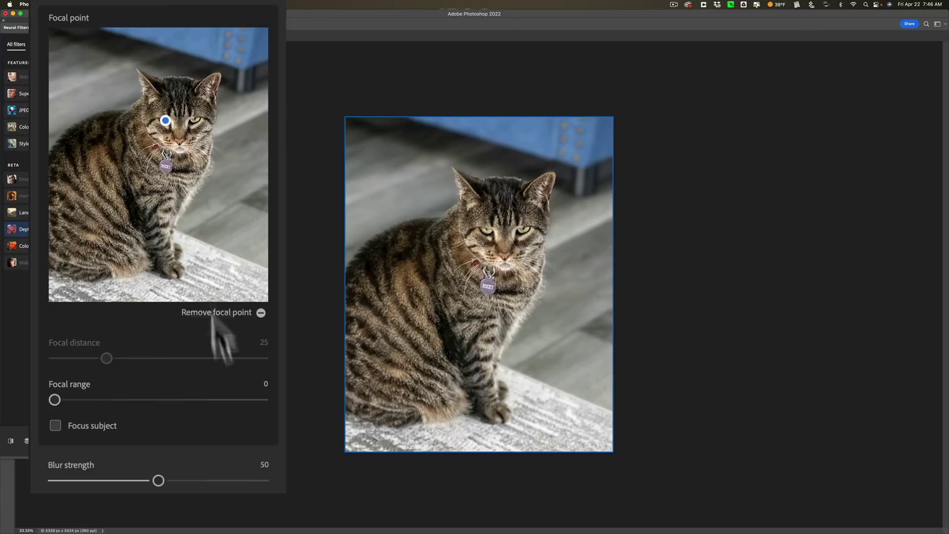
{"action": "left_click_drag", "start_coordinate": [158, 481], "coordinate": [264, 481]}
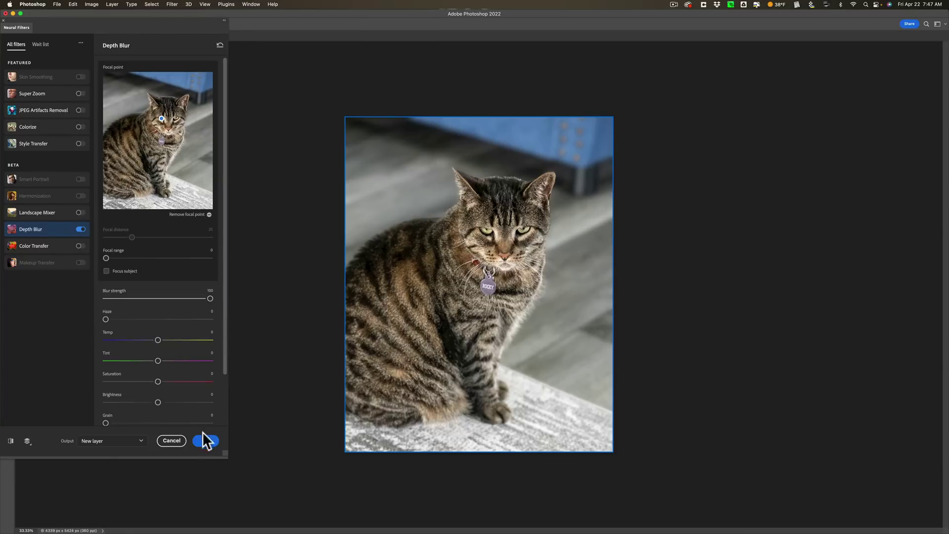
{"action": "left_click", "coordinate": [205, 436]}
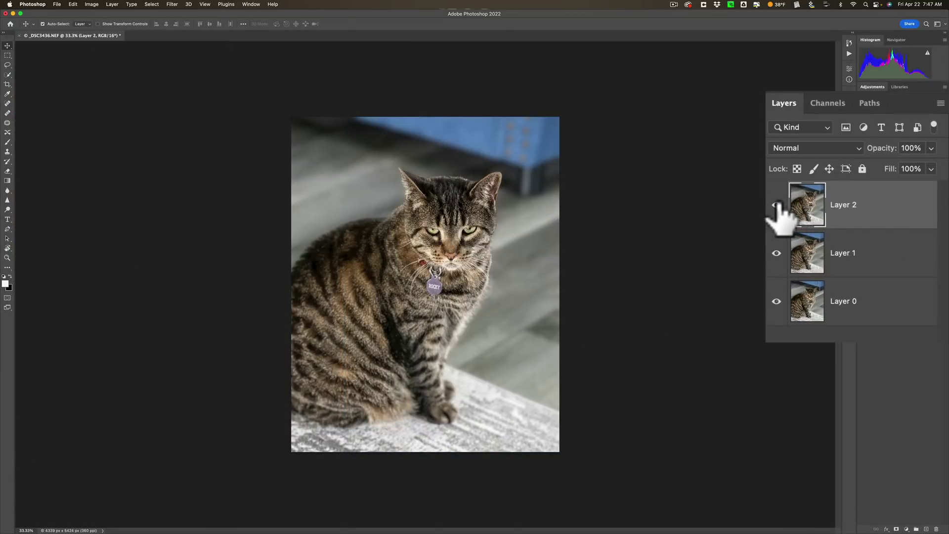
Compare Layer 0, Layer 1 and Layer 2 by toggling their visibility, and delete Layer 2.
{"action": "left_click", "coordinate": [776, 301], "text": "alt"}
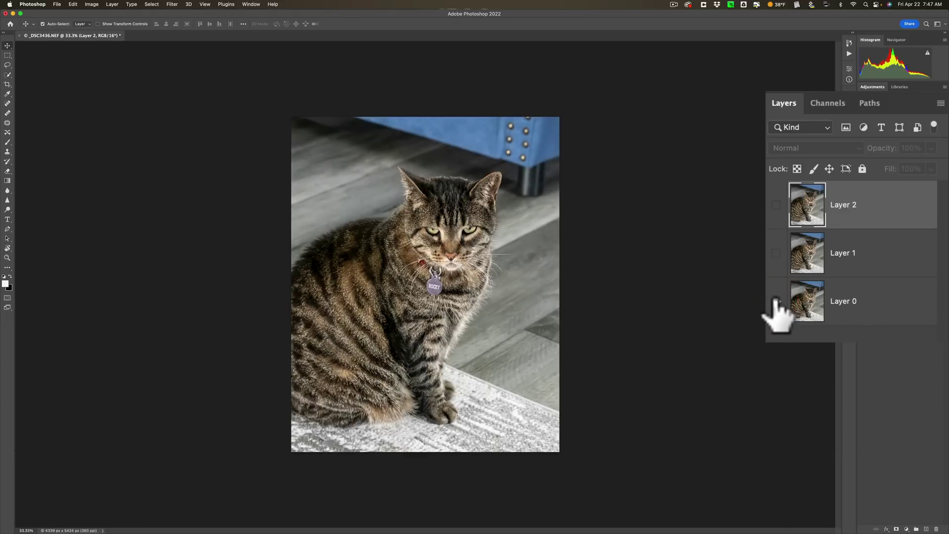
{"action": "left_click", "coordinate": [775, 253]}
{"action": "left_click", "coordinate": [776, 205]}
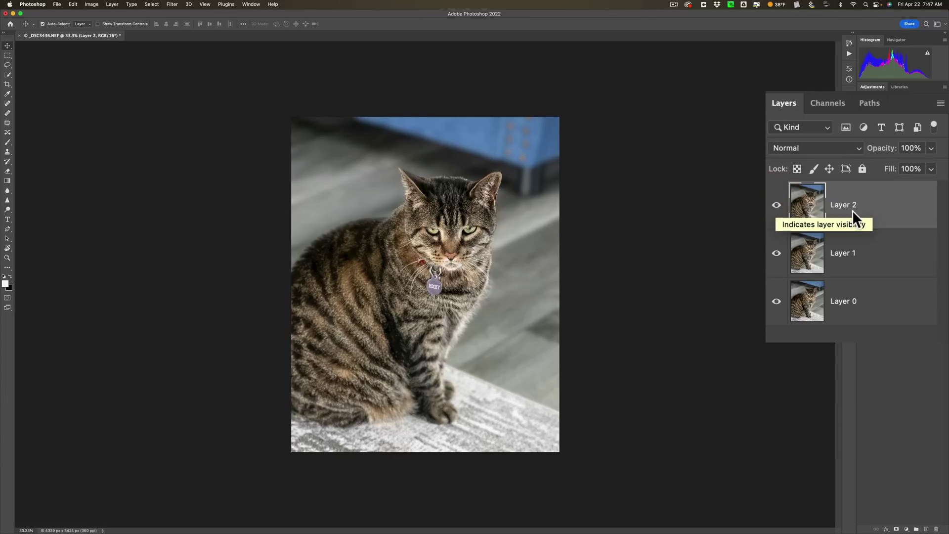
{"action": "left_click_drag", "start_coordinate": [885, 215], "coordinate": [937, 529]}
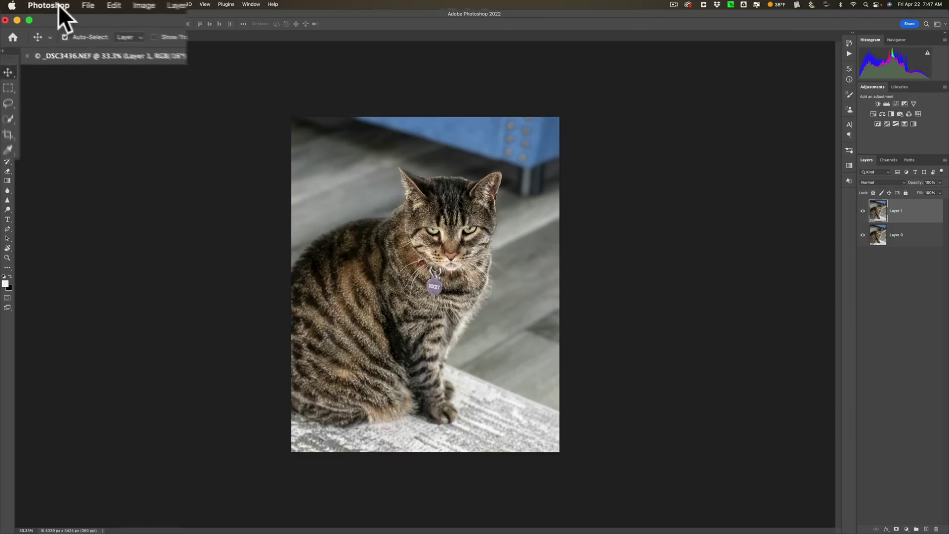
Quit Photoshop, saving the changes to the cat photo, and switch to Lightroom Classic.
{"action": "left_click", "coordinate": [33, 4]}
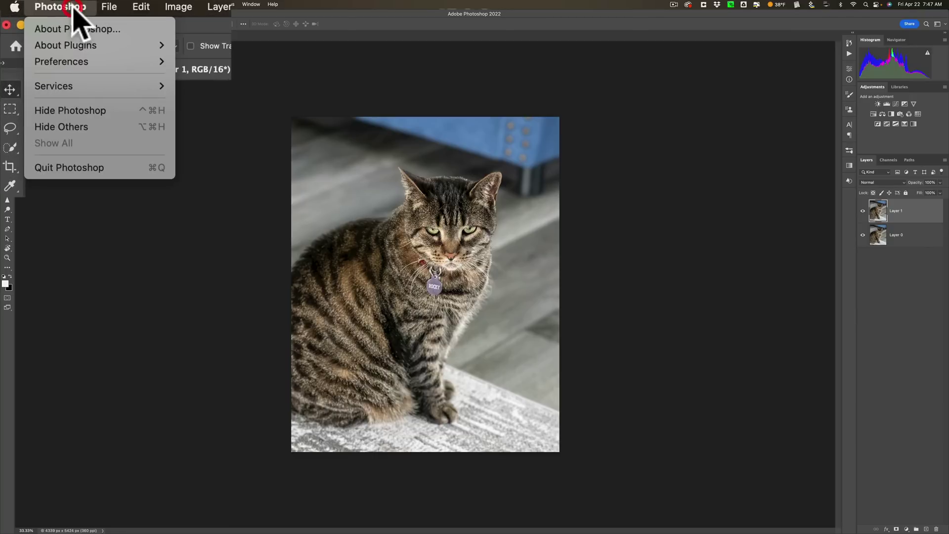
{"action": "left_click", "coordinate": [104, 167]}
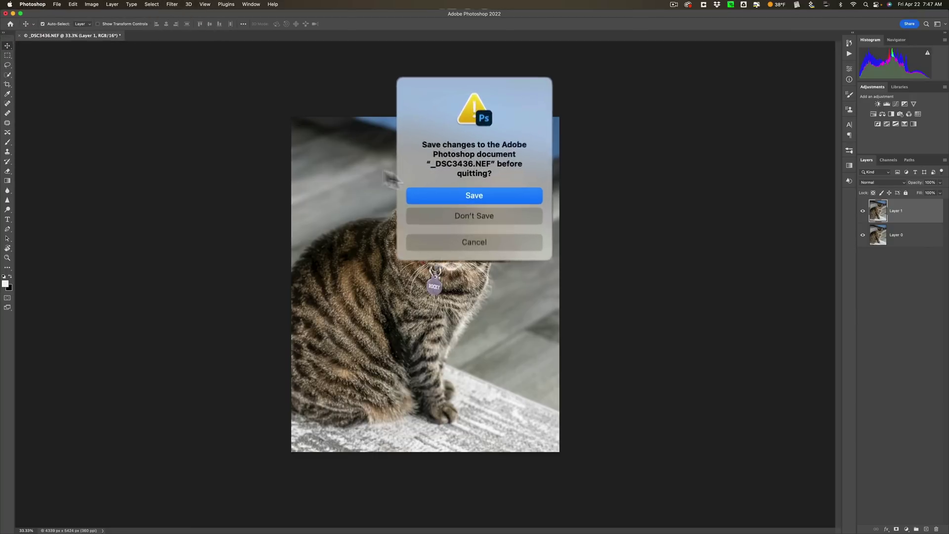
{"action": "left_click", "coordinate": [477, 201]}
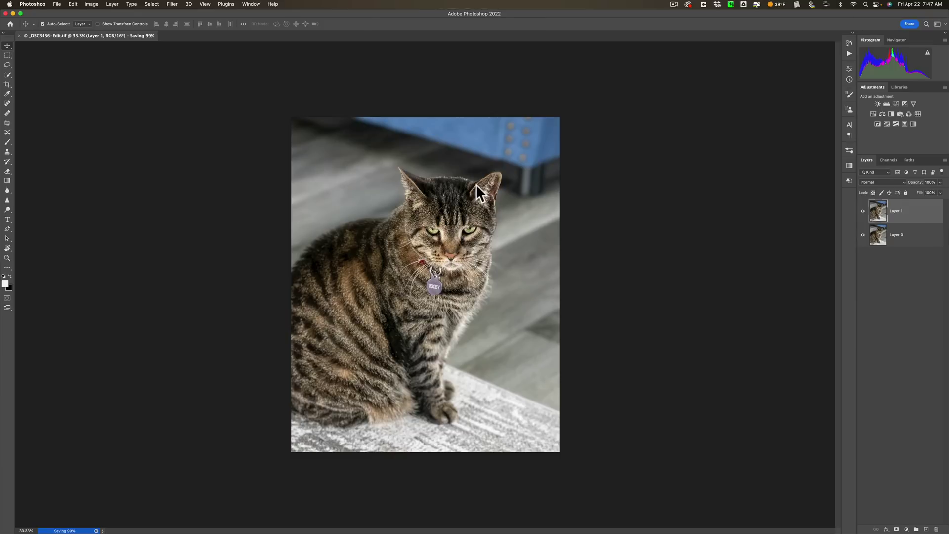
{"action": "key", "text": "super+Tab"}
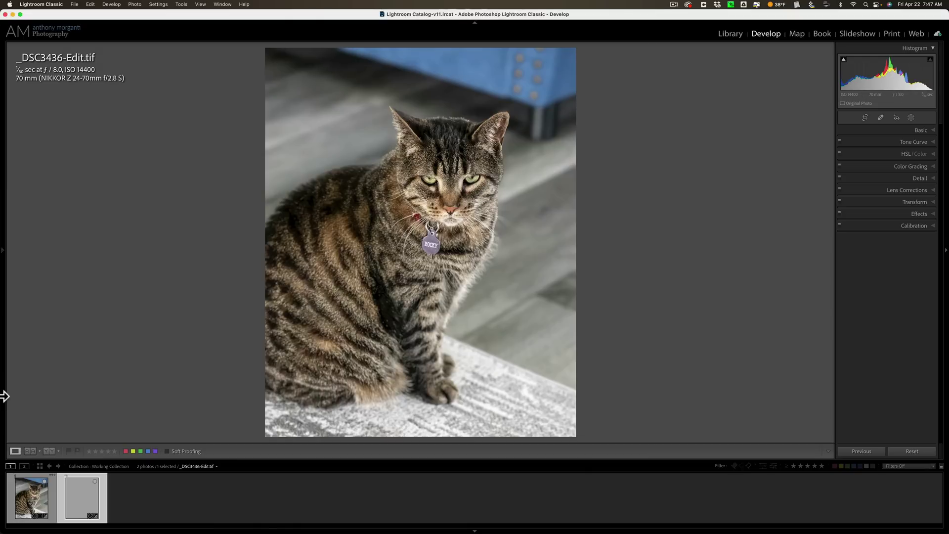
Enlarge the filmstrip thumbnails and compare the original _DSC3436.NEF with the blurred _DSC3436-Edit.tif.
{"action": "left_click_drag", "start_coordinate": [195, 459], "coordinate": [209, 420]}
{"action": "left_click", "coordinate": [60, 476]}
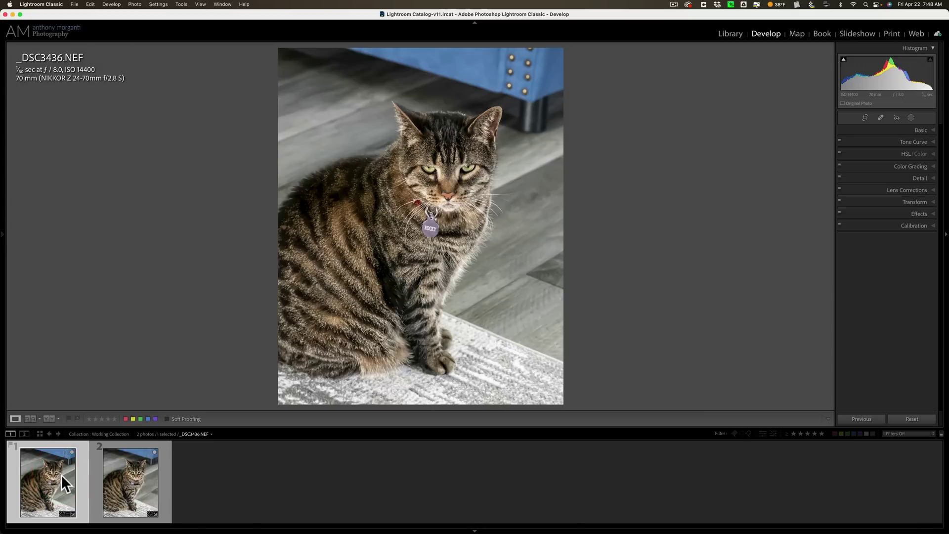
{"action": "left_click", "coordinate": [119, 478]}
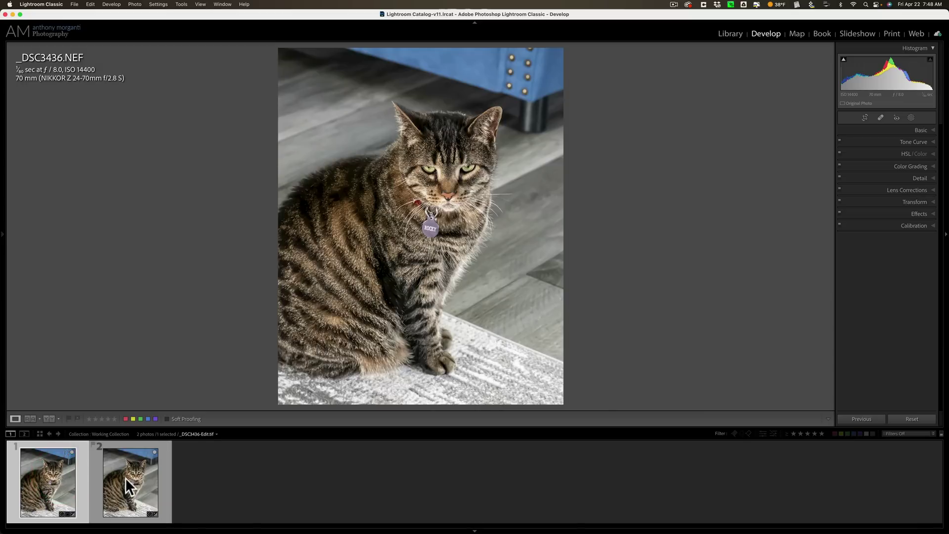
{"action": "left_click", "coordinate": [126, 478]}
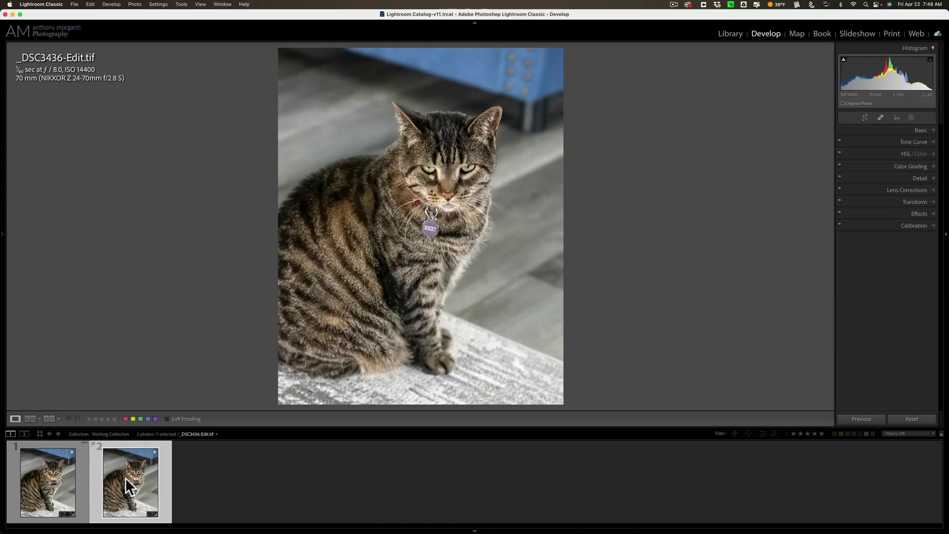